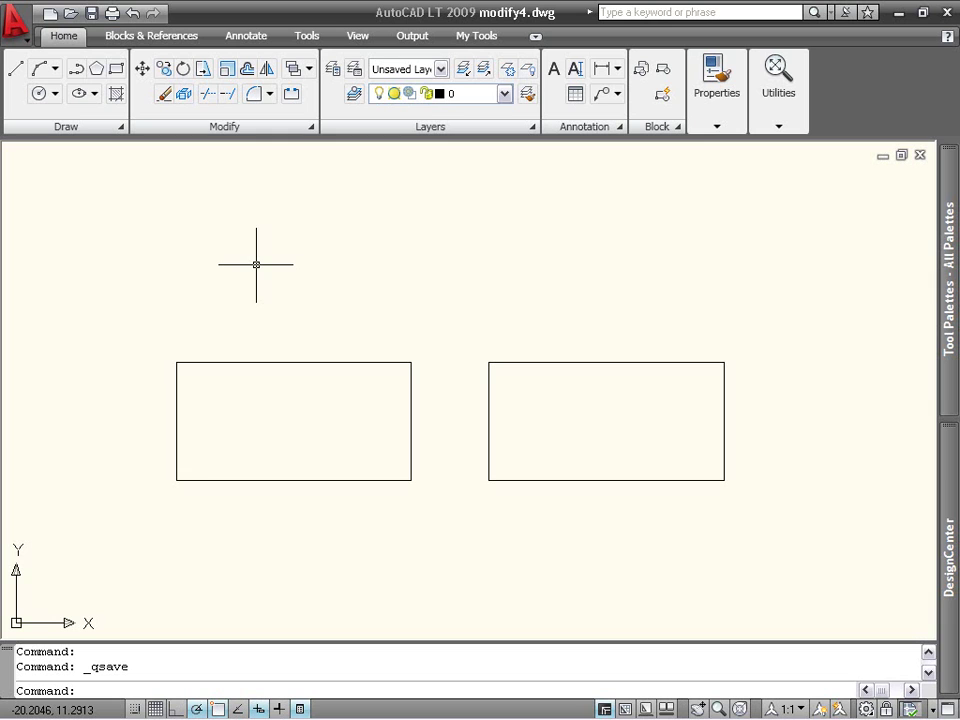
Stretch only the upper-left corner of the left rectangle straight up by about 2 units
click(204, 70)
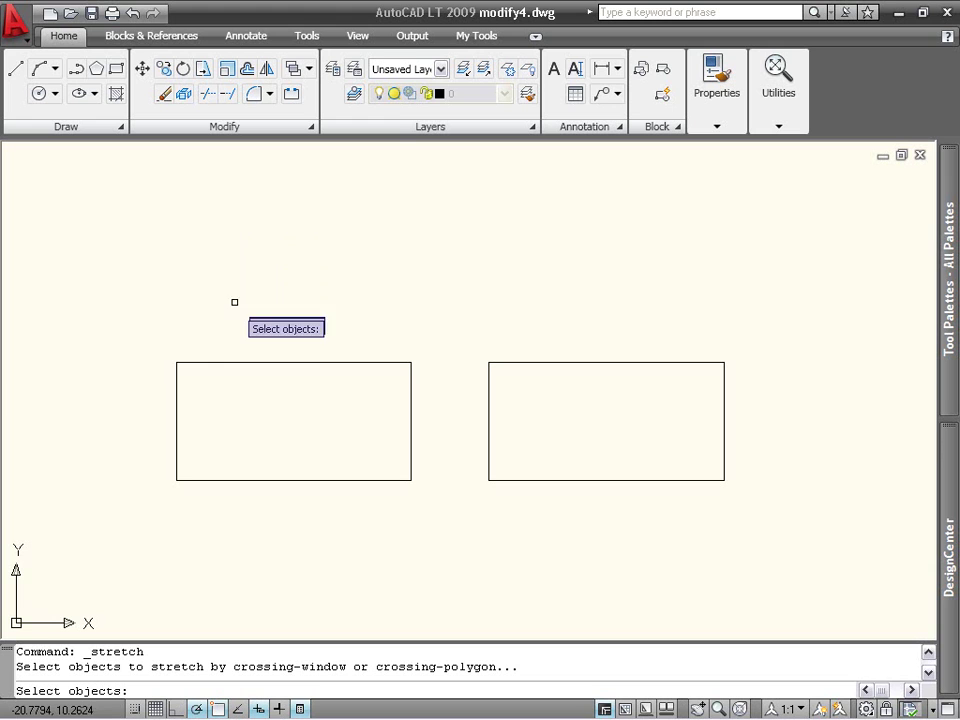
click(219, 335)
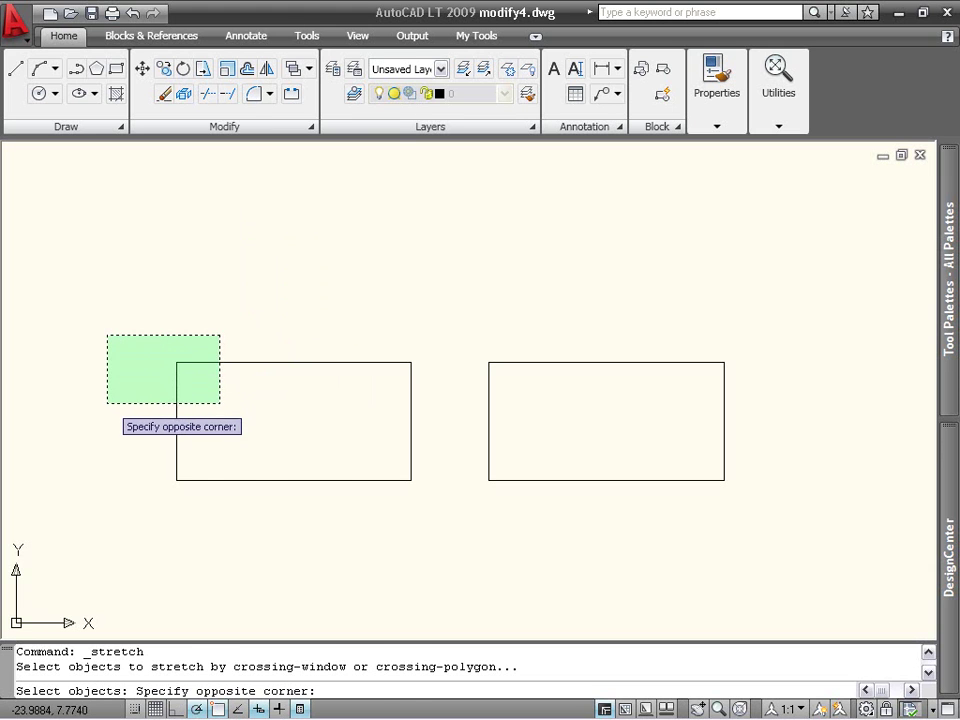
click(108, 404)
key(Return)
click(104, 419)
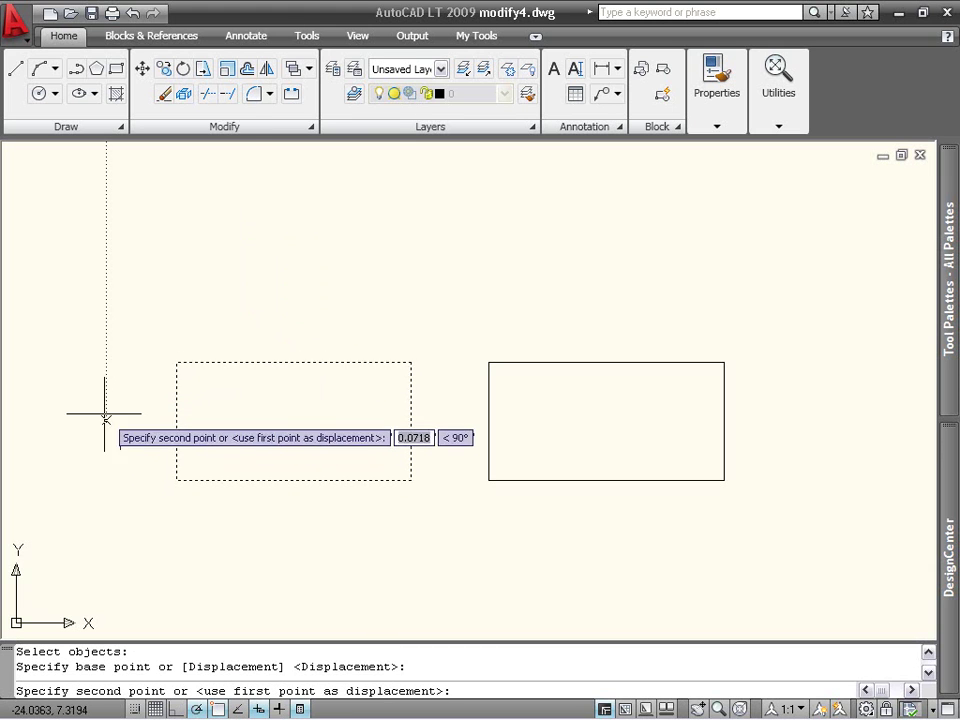
click(105, 340)
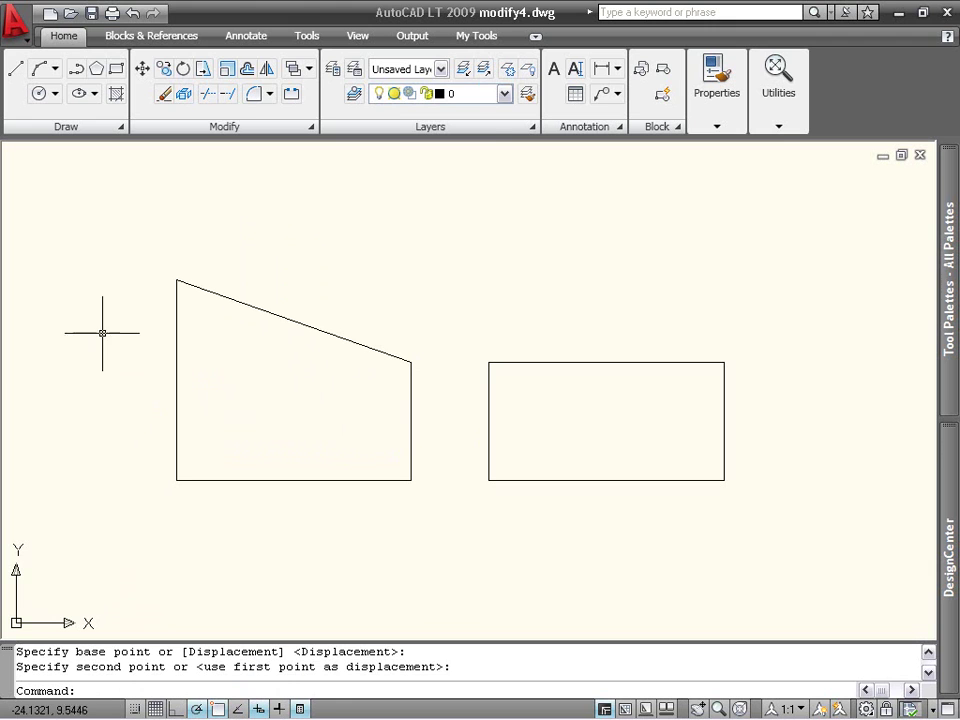
Stretch the whole upper edge of the right rectangle straight up by about 2 units
click(204, 68)
click(699, 328)
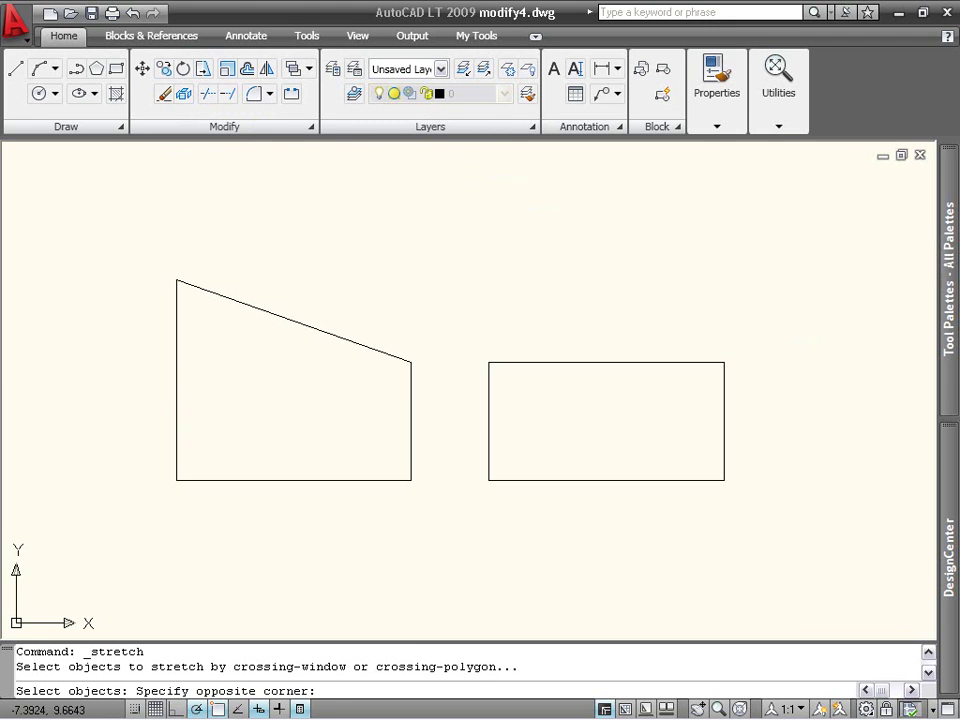
click(445, 386)
key(Return)
click(453, 398)
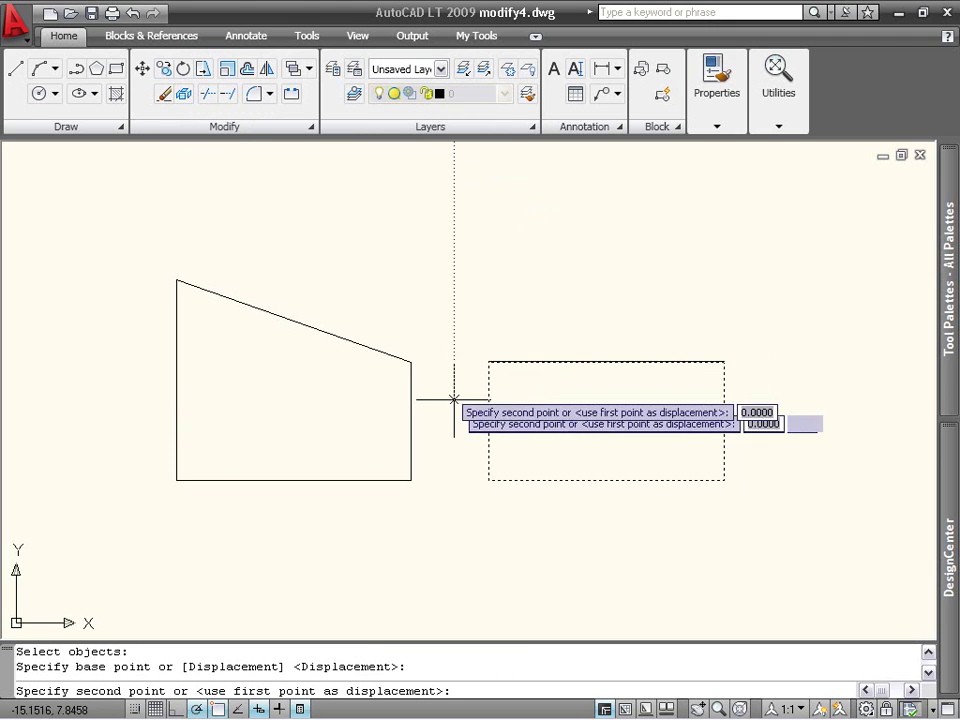
click(453, 322)
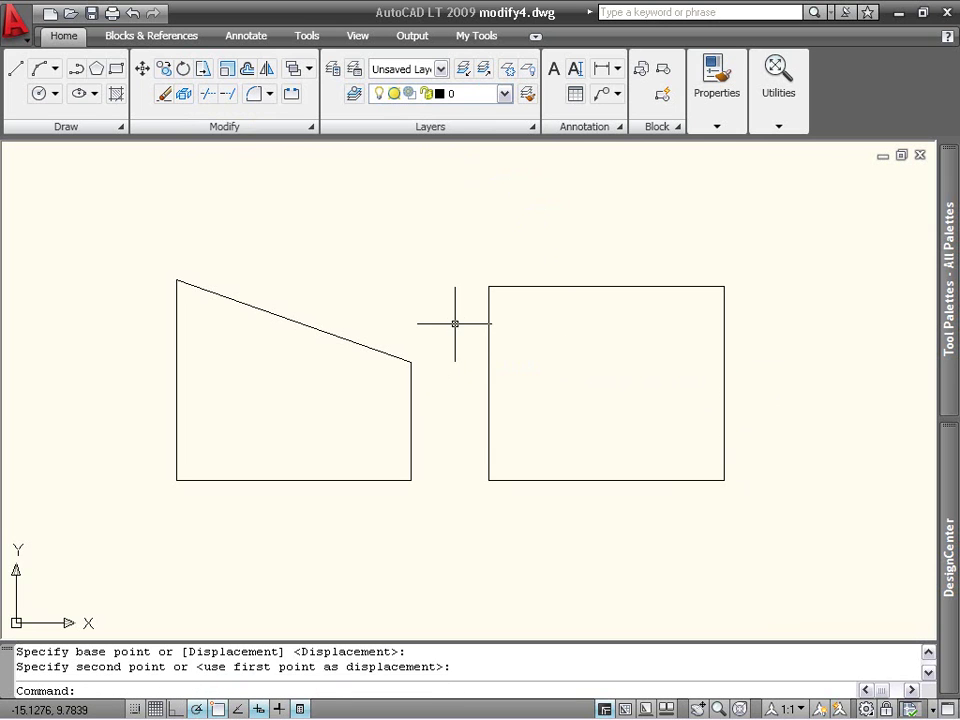
Stretch both upper corners of the left shape together with the upper-left corner of the right rectangle
click(201, 72)
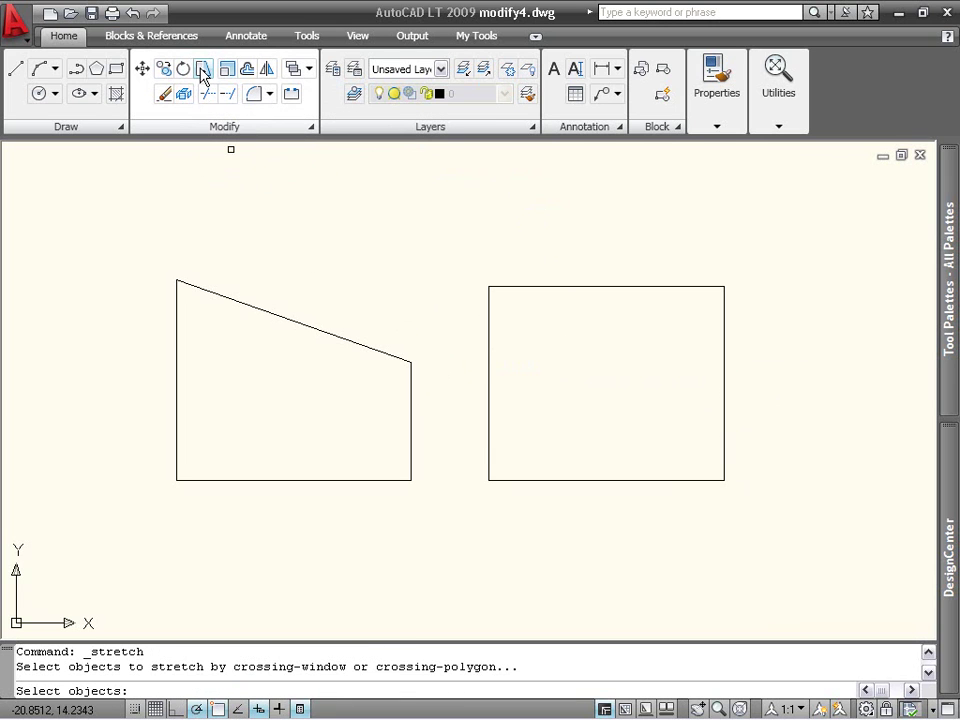
click(438, 243)
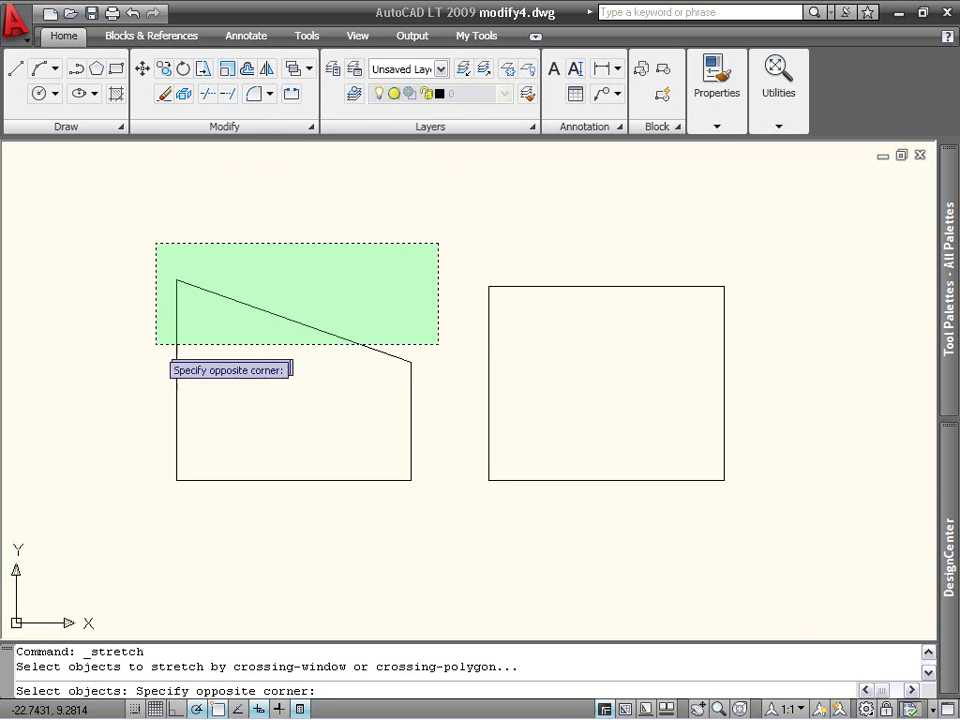
click(146, 418)
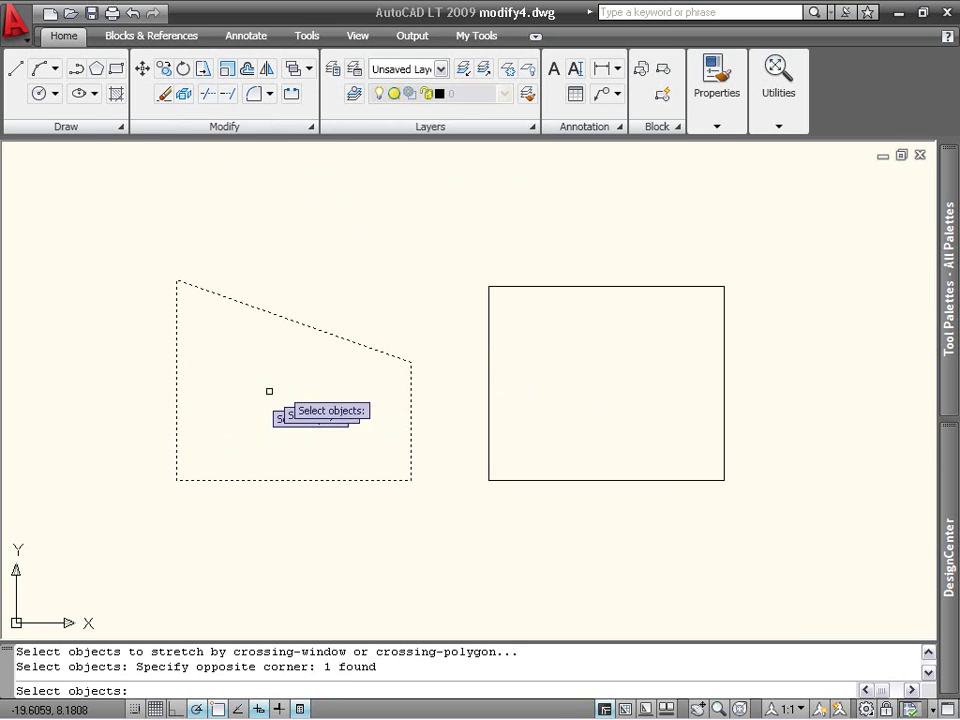
click(515, 250)
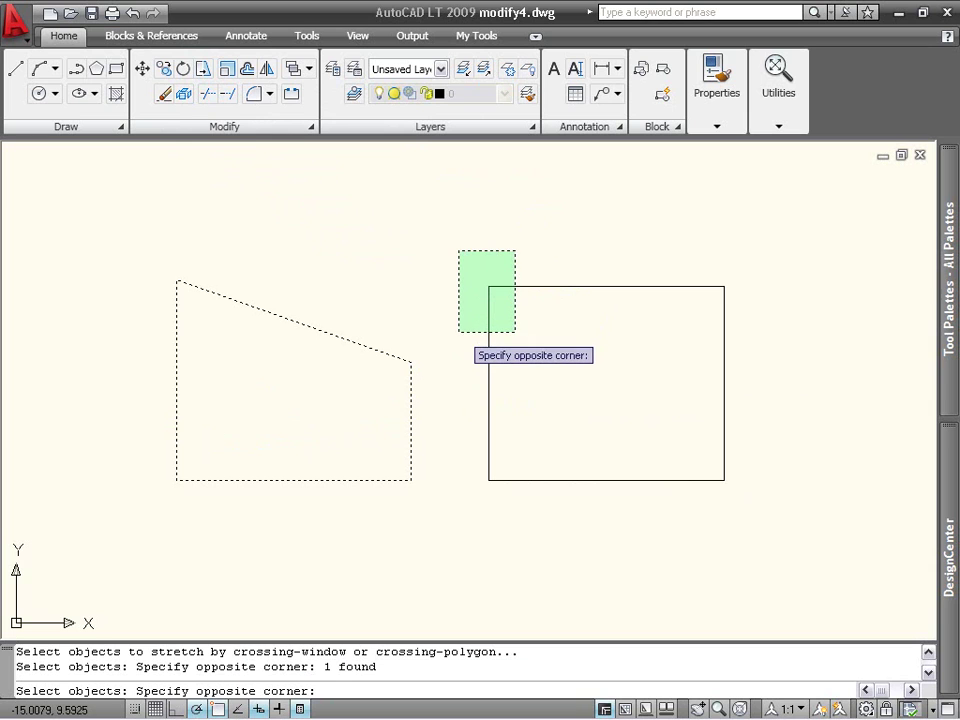
click(459, 331)
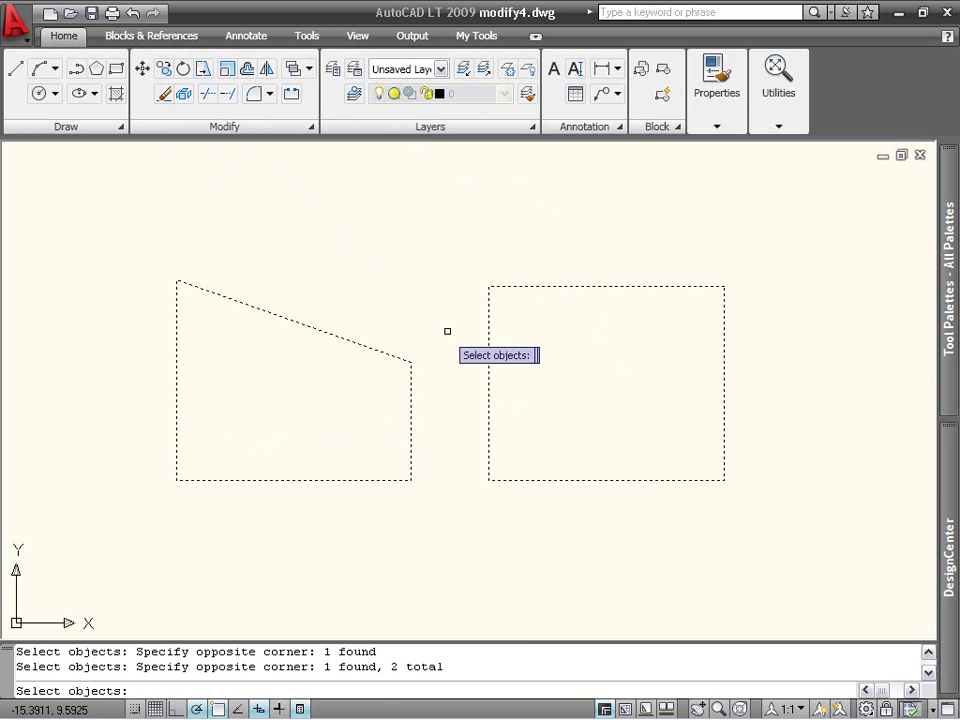
key(Return)
click(438, 330)
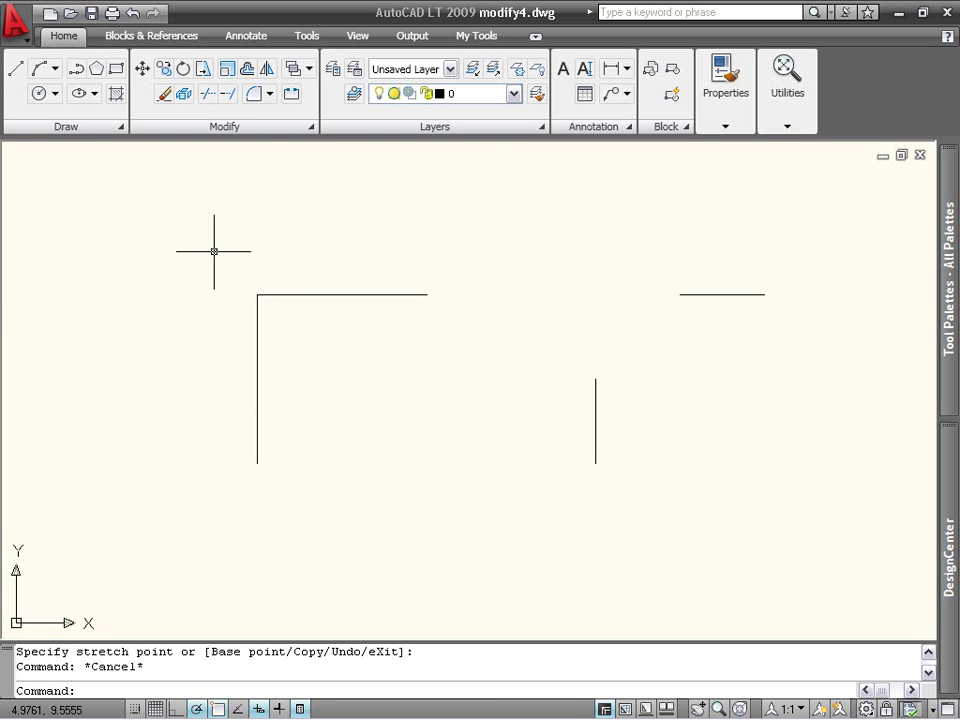
Fillet the corner between the two joined lines of the left shape with a radius of 1.5
click(254, 93)
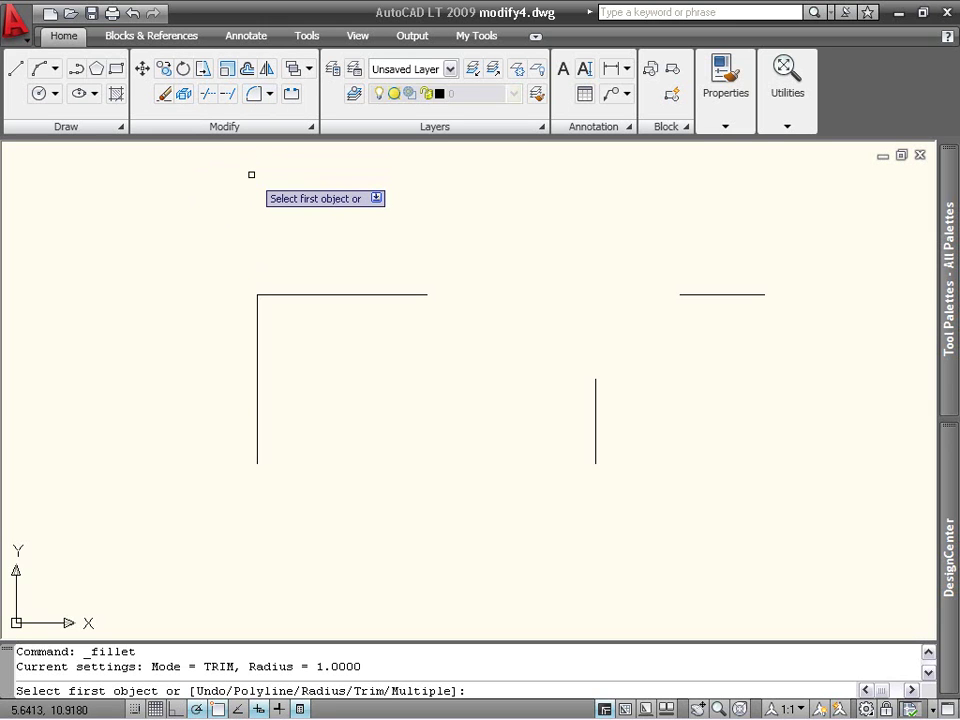
key(Down)
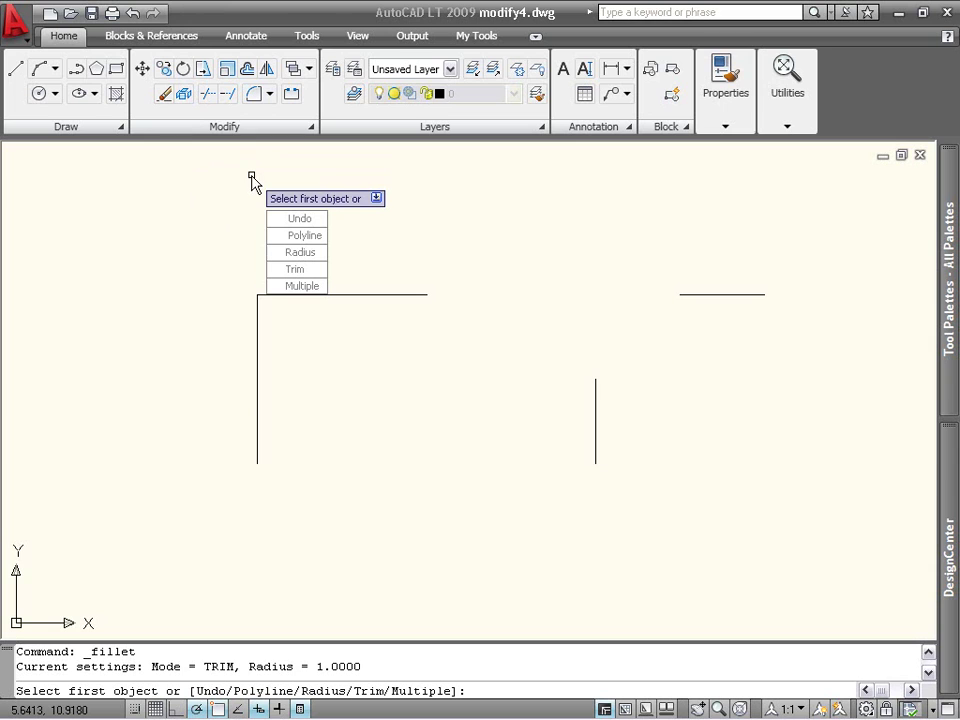
key(Down)
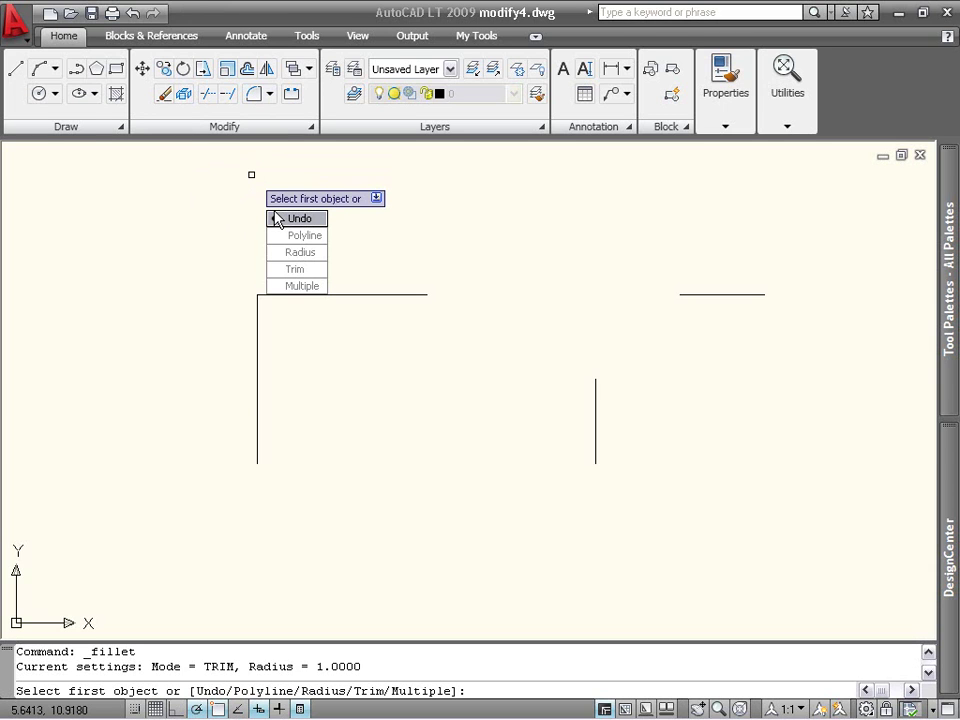
key(Down)
key(Down)
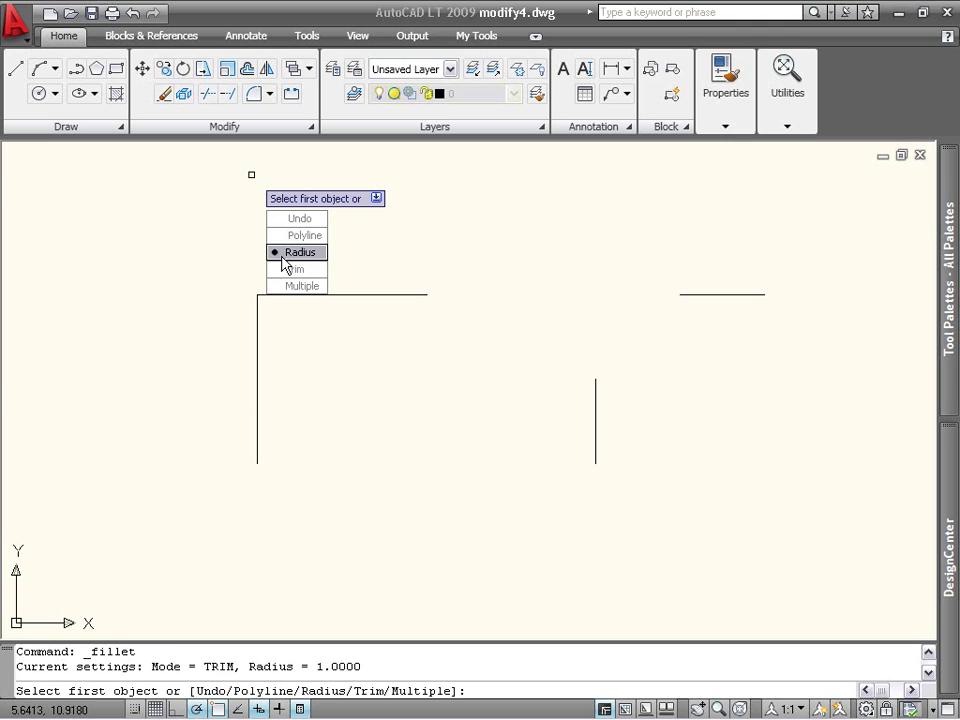
click(285, 257)
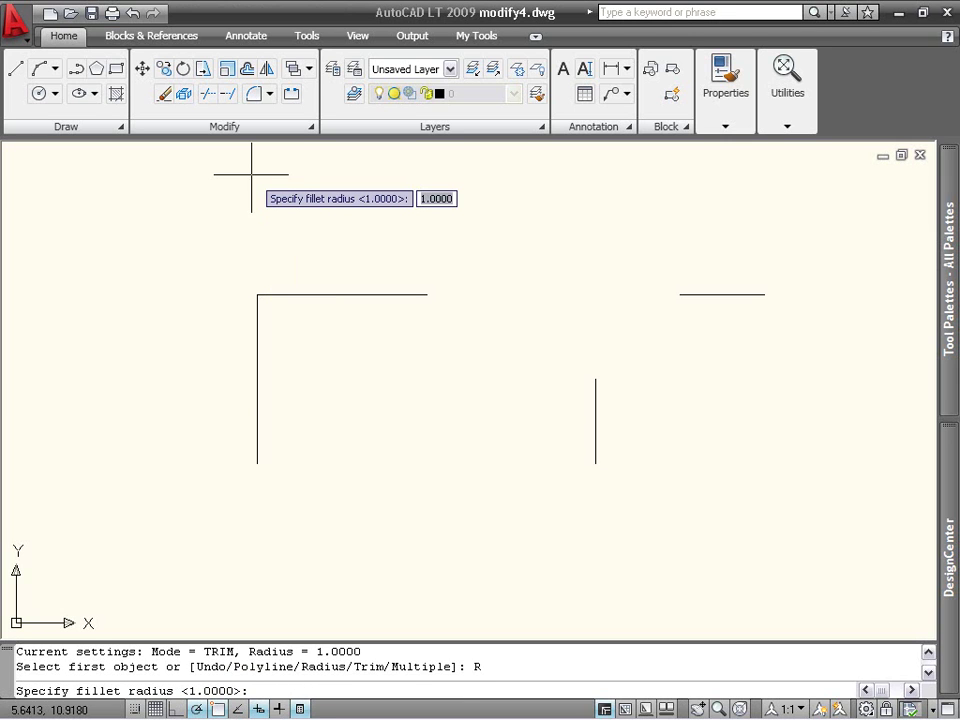
text(1.5)
key(Return)
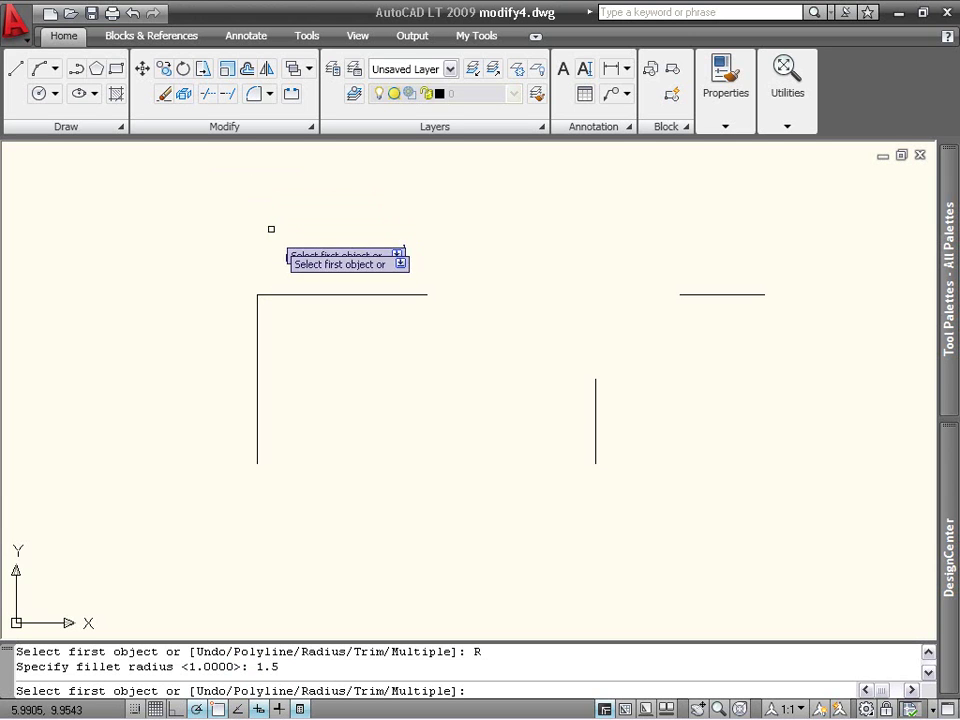
click(313, 295)
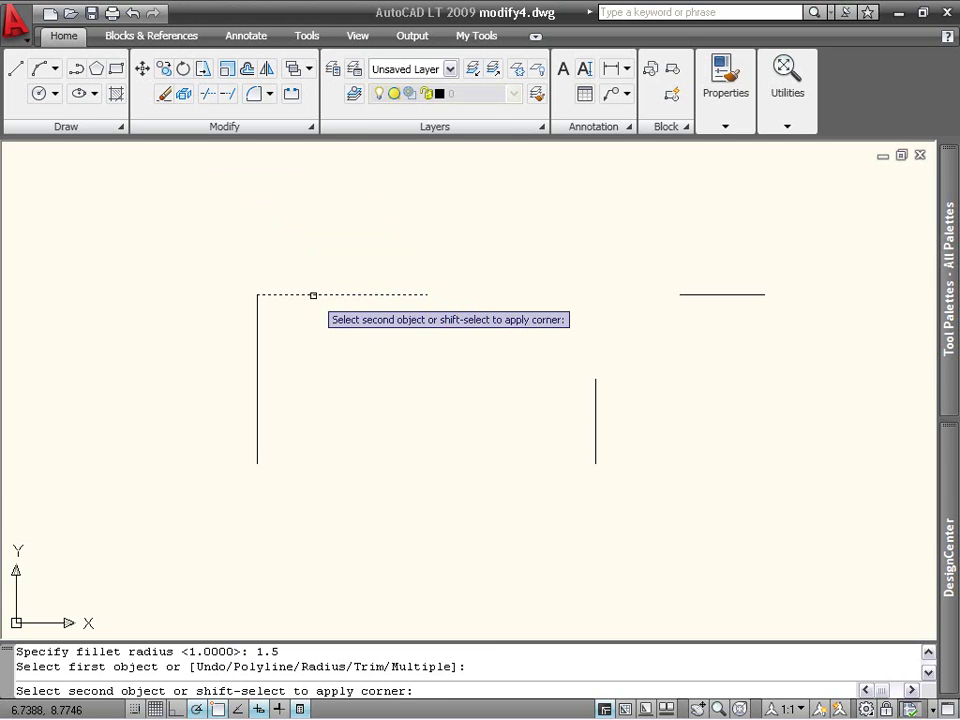
click(257, 362)
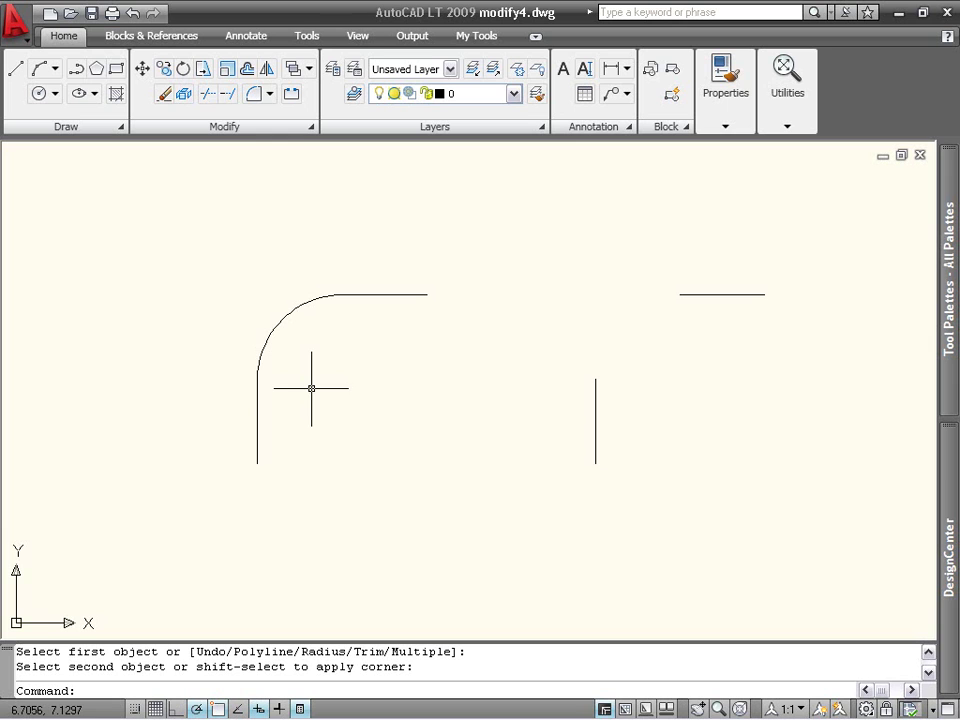
Use Fillet to extend the two separate lines on the right until they meet in a sharp corner
click(257, 94)
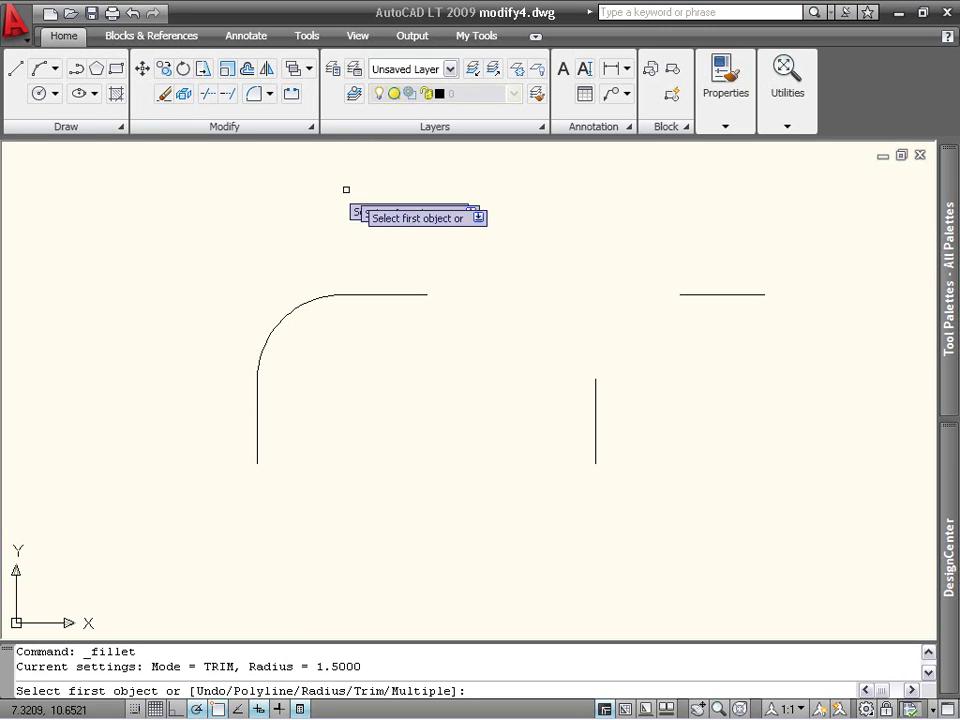
click(700, 294)
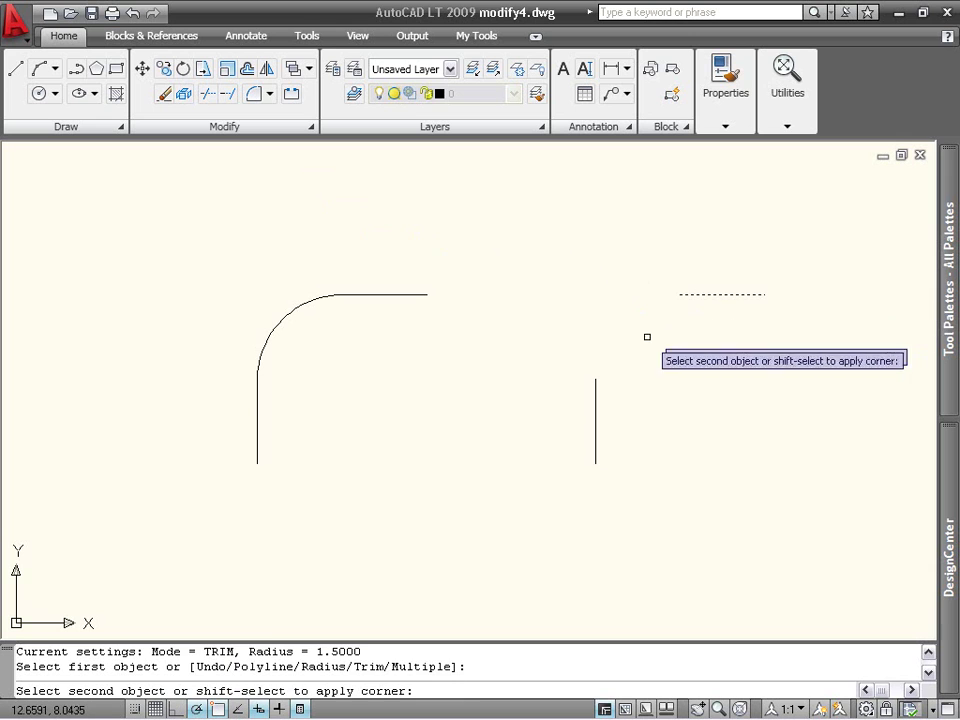
shift+click(596, 389)
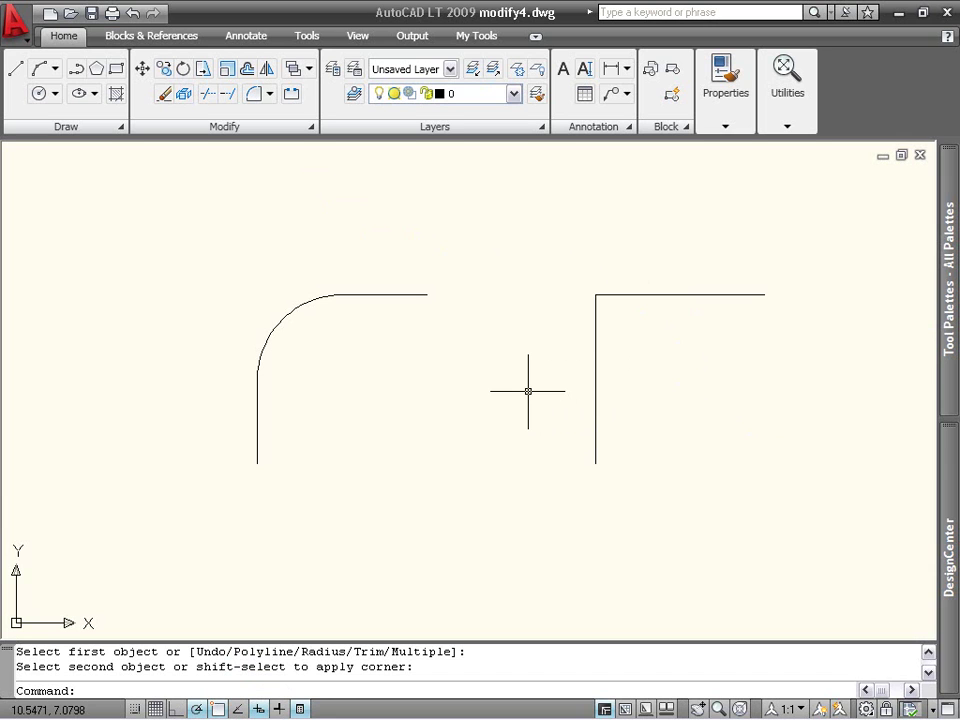
click(256, 96)
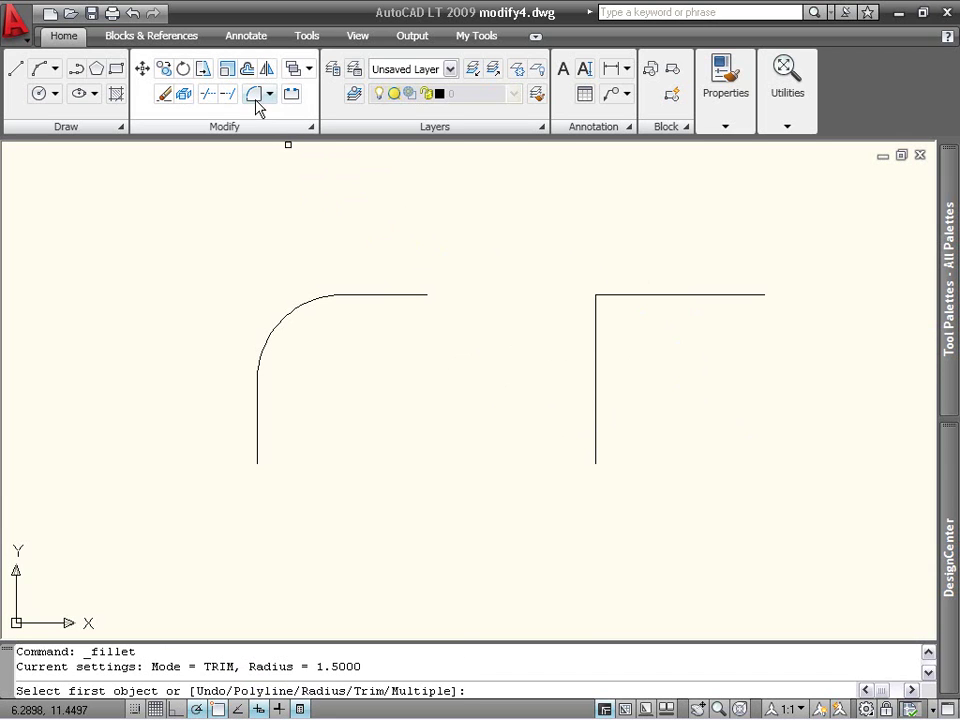
key(Down)
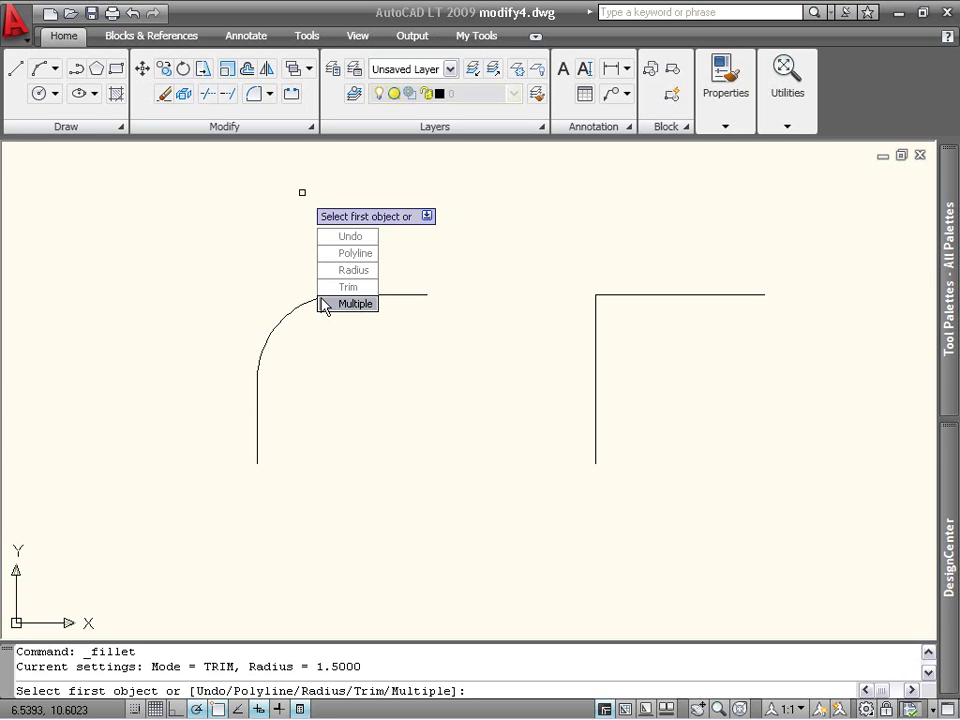
key(Escape)
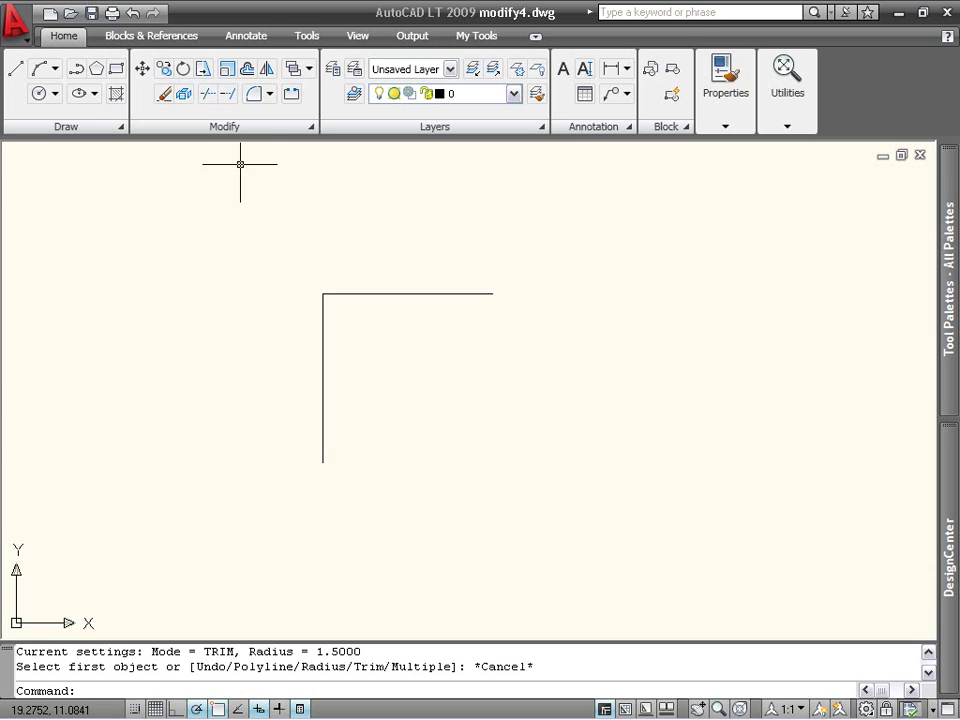
Chamfer the corner with a first distance of 1 on the vertical line and a second distance of 2 on the horizontal line
click(270, 94)
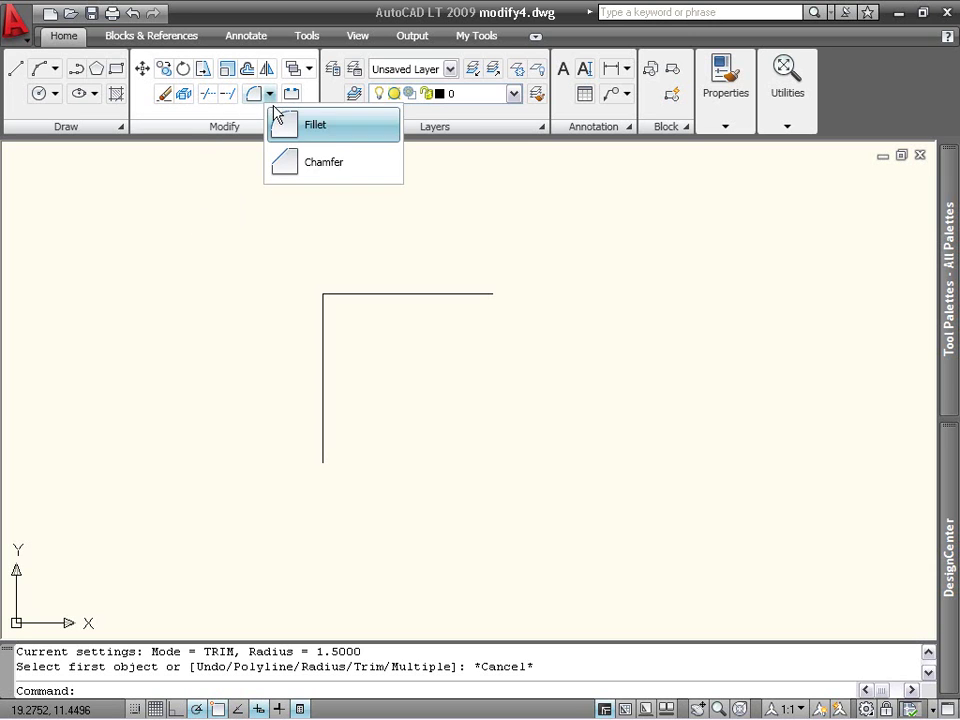
click(324, 167)
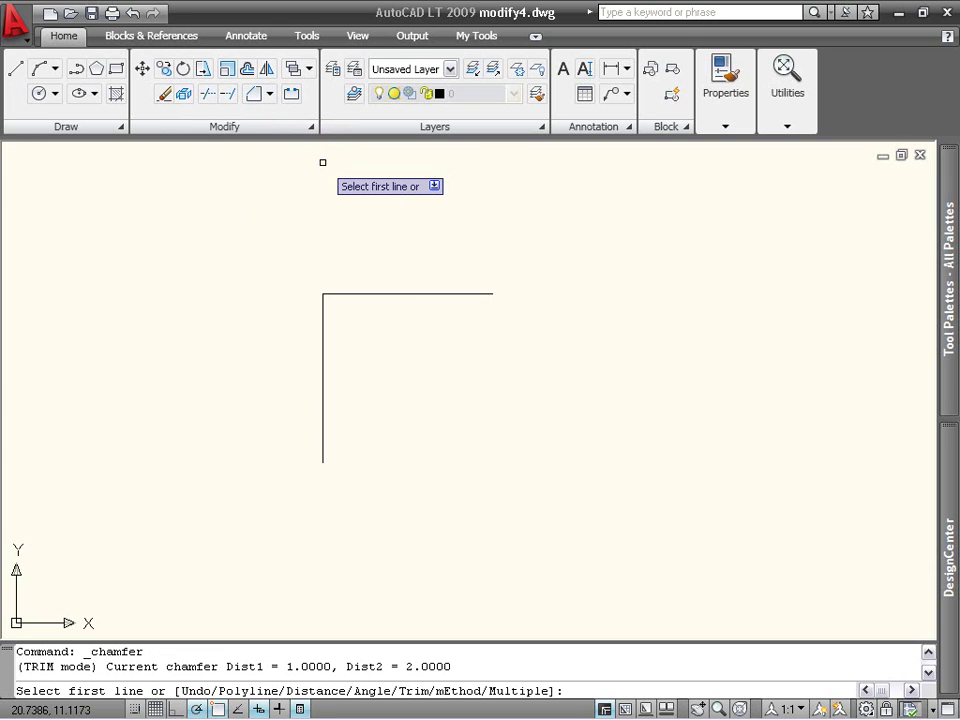
key(Down)
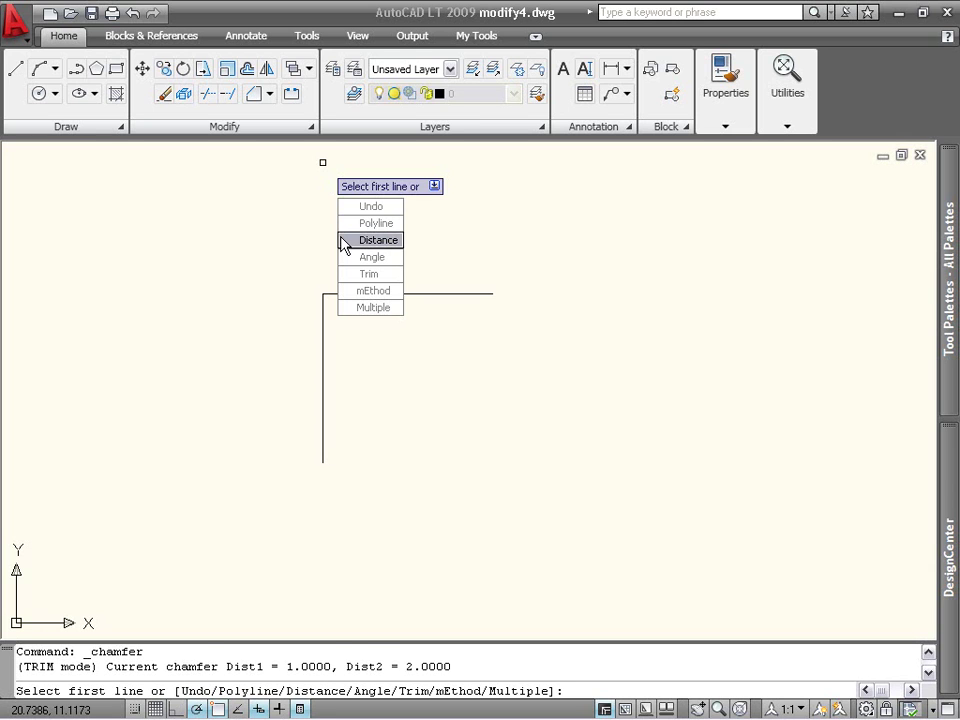
click(370, 240)
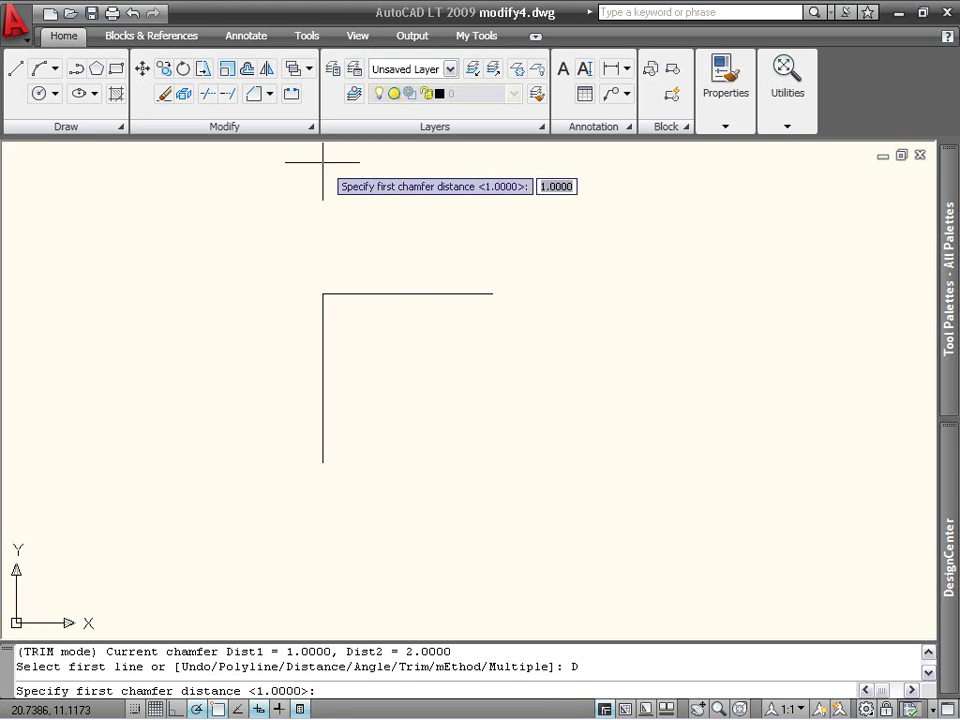
text(1)
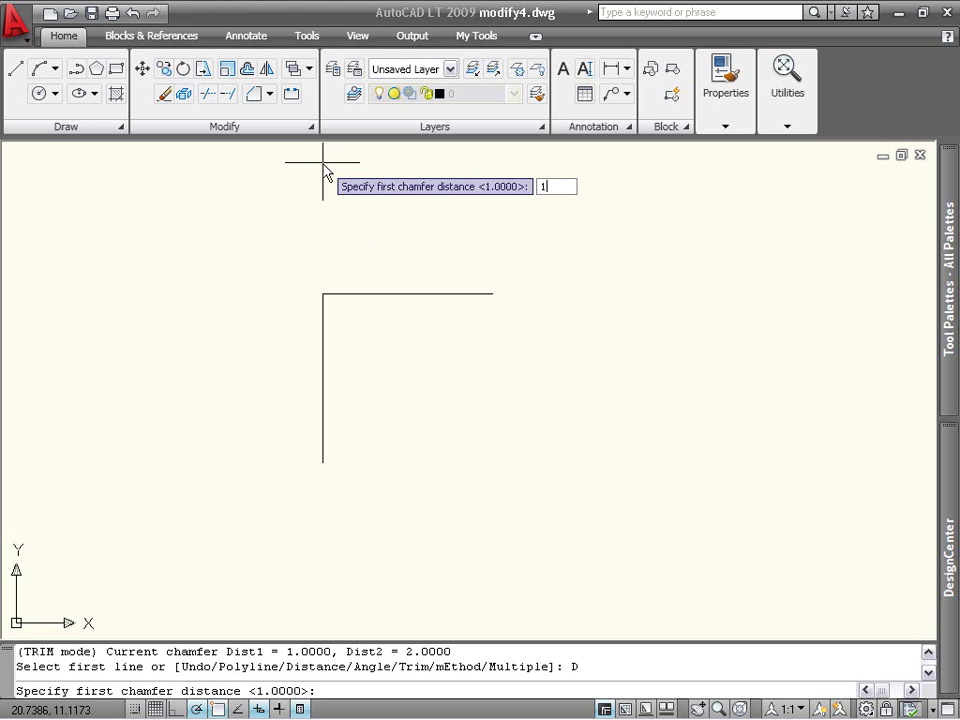
key(Return)
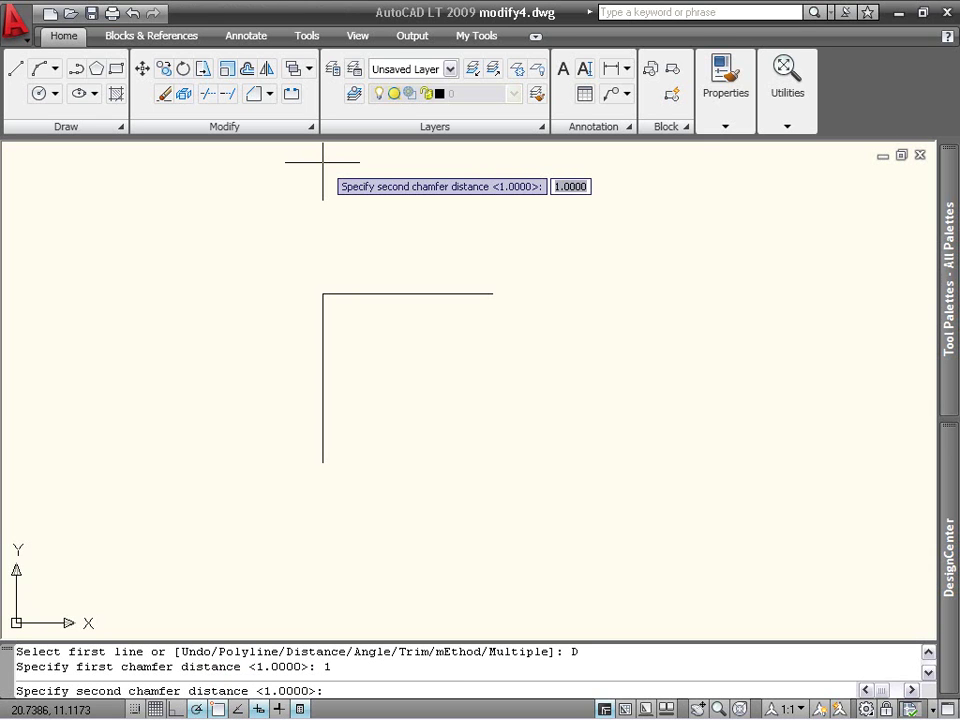
text(2)
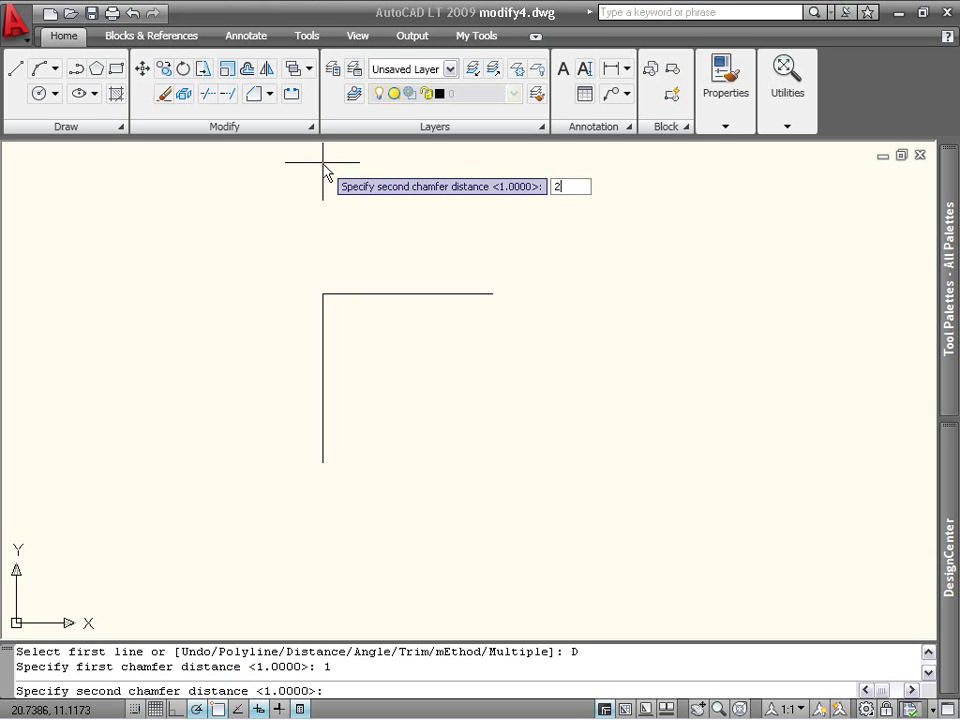
key(Return)
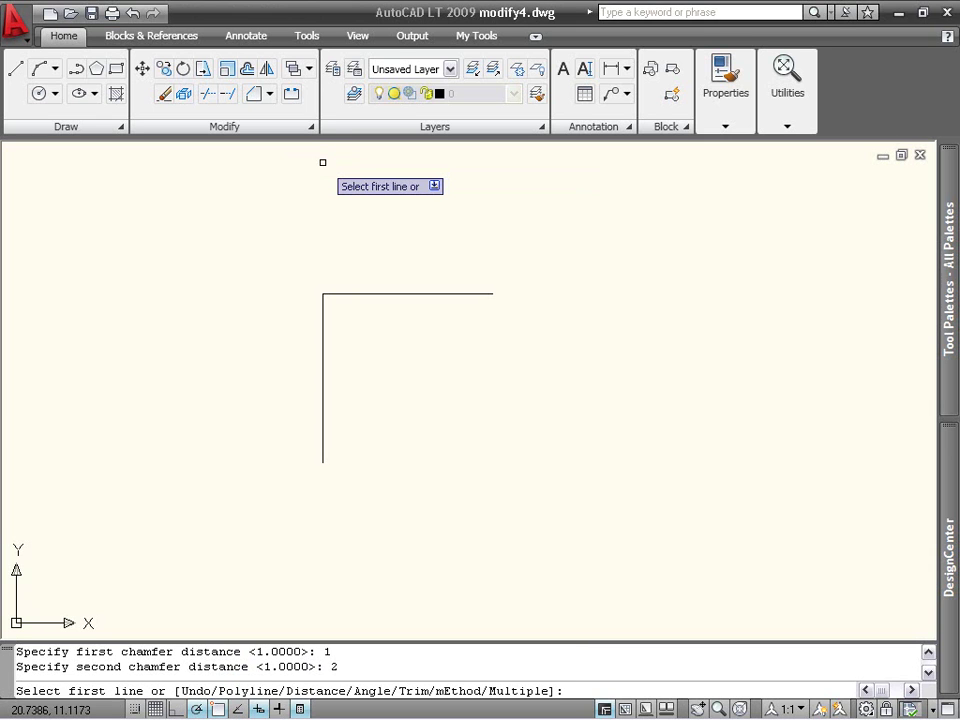
click(323, 369)
click(400, 293)
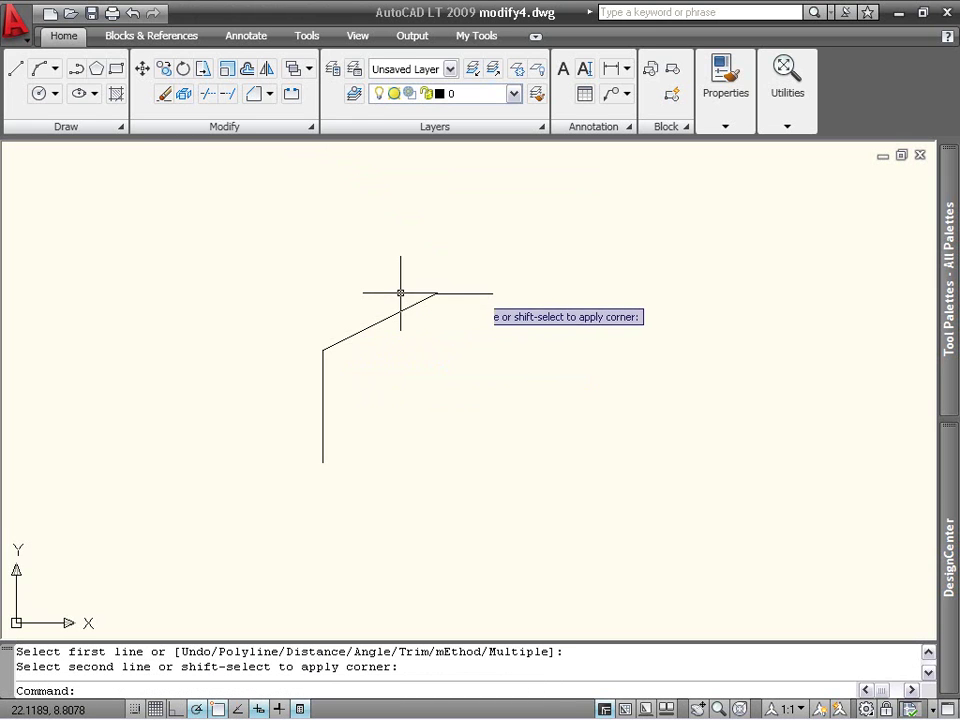
Start another chamfer using the Angle option
click(253, 93)
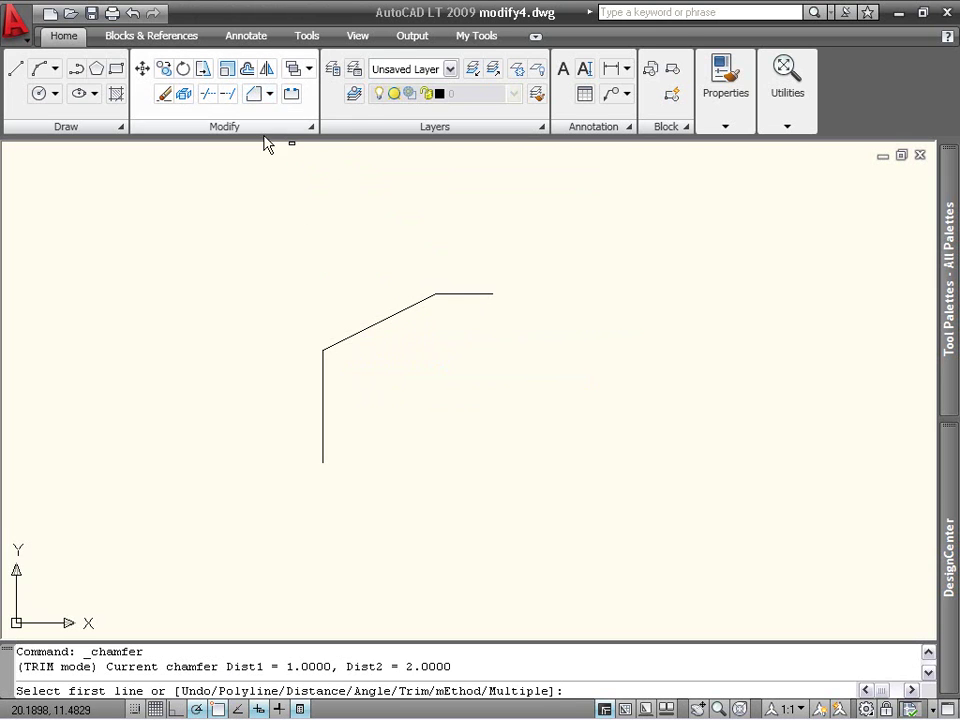
key(Down)
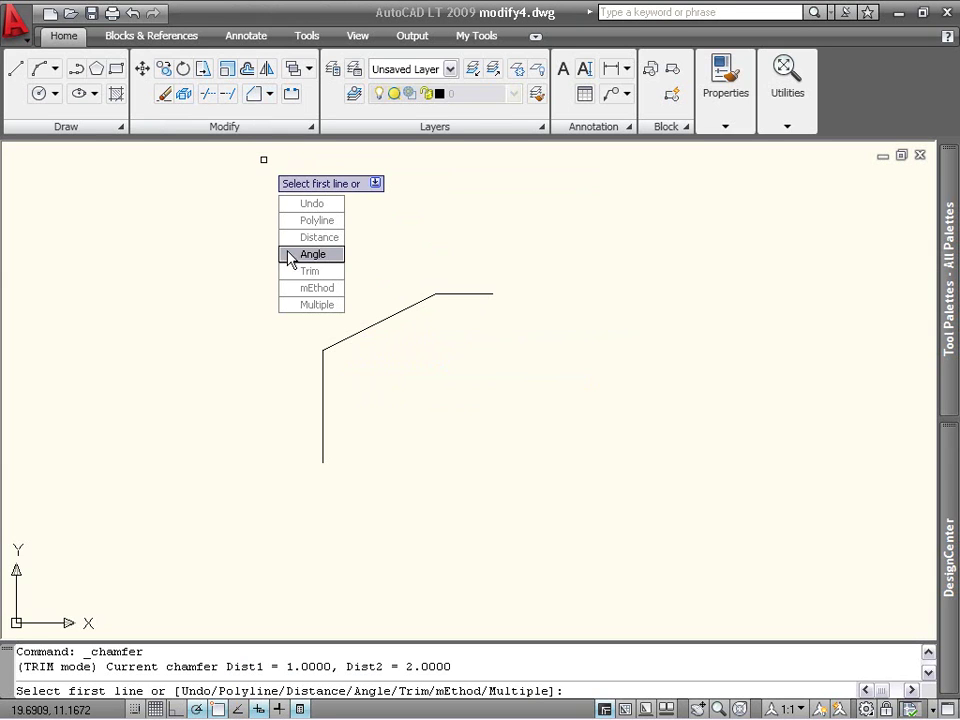